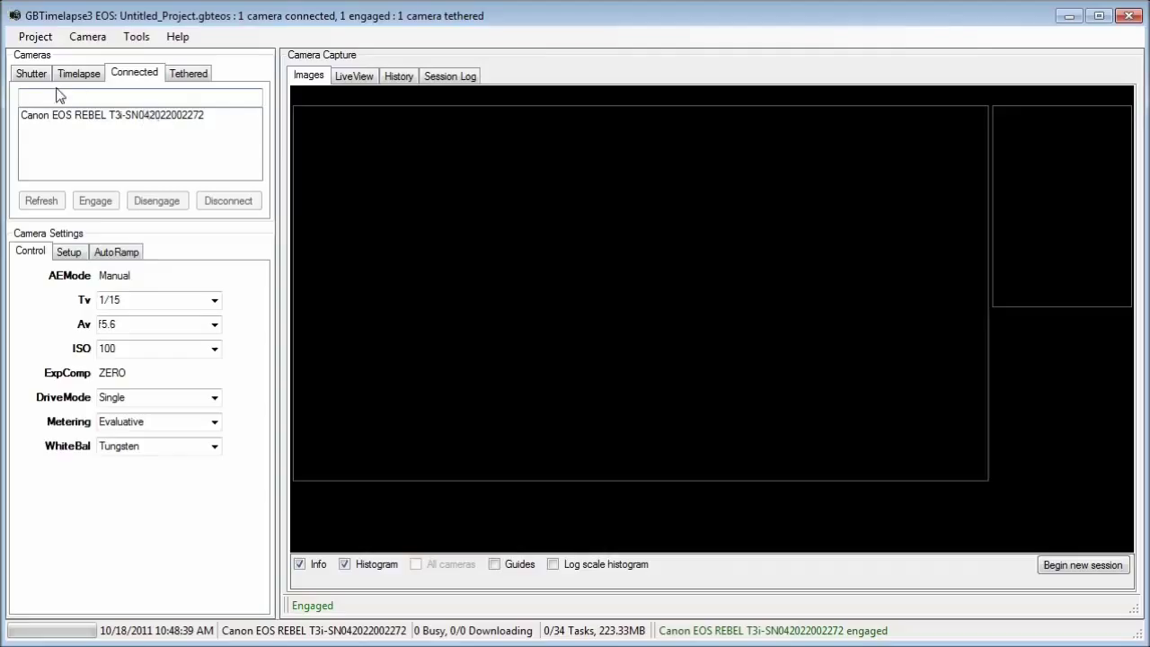
Switch the Shutter tab to timed bulb exposures of 1.000 sec.
click(34, 75)
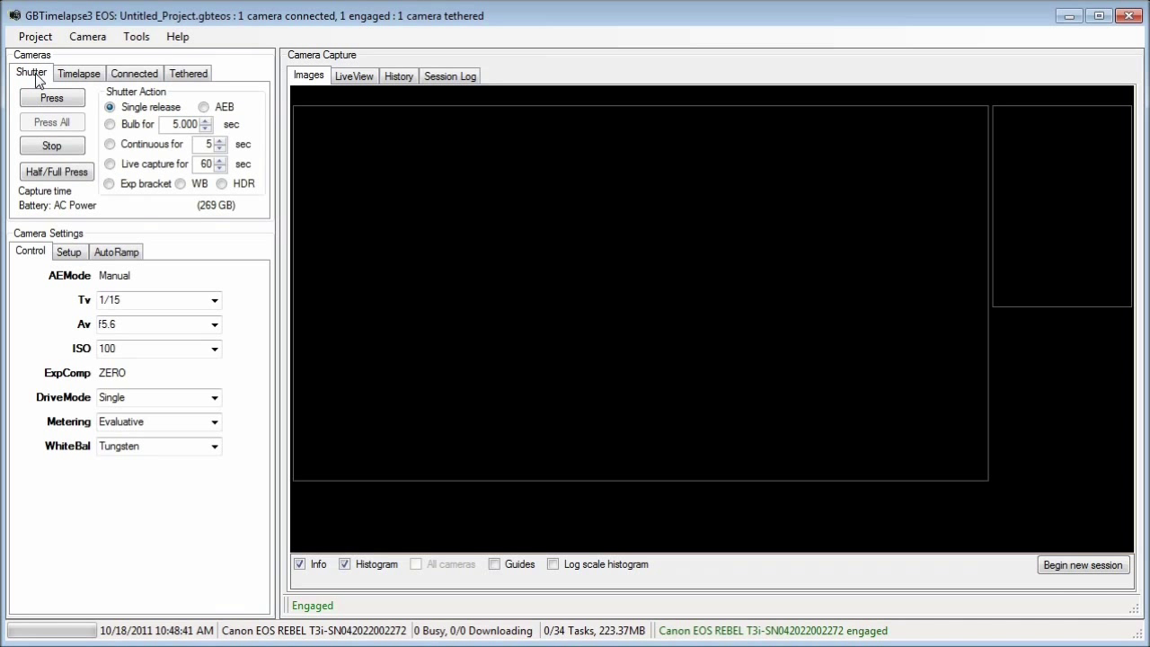
click(110, 124)
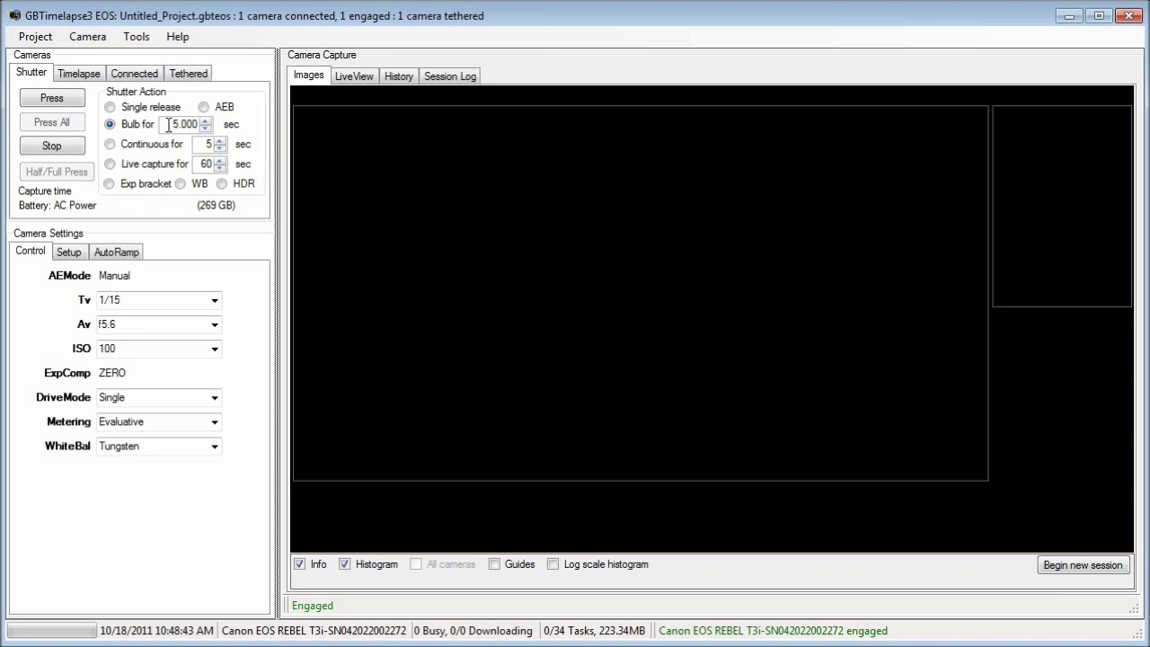
drag(168, 125, 206, 129)
text(1)
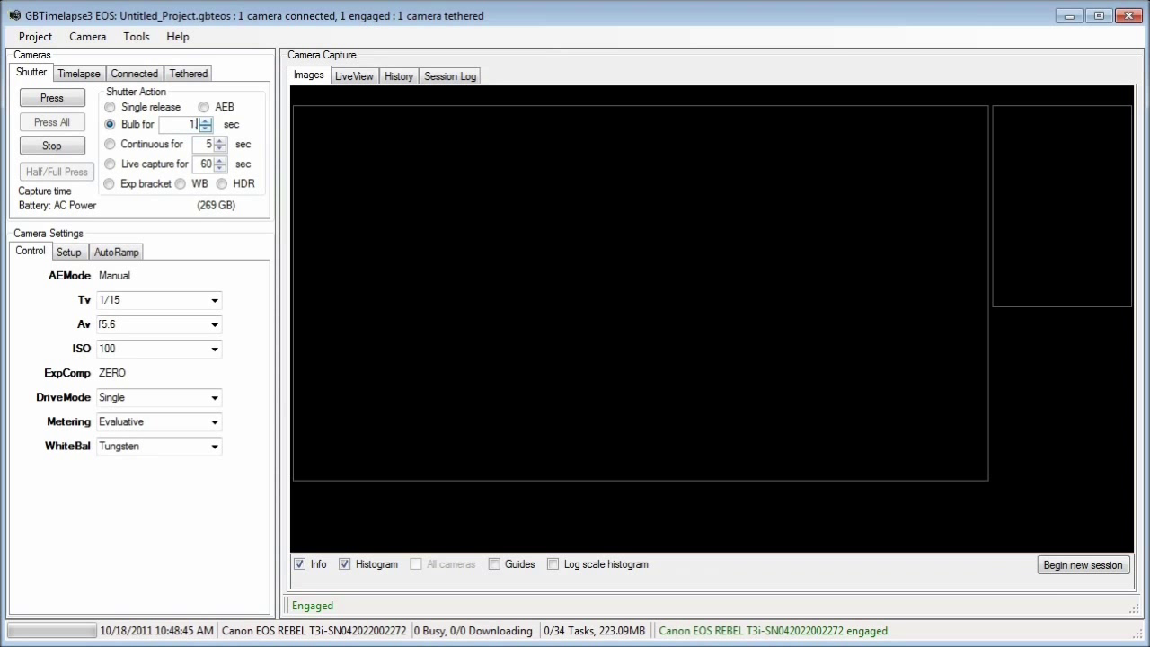
text(.000)
Set the camera's shutter speed (Tv) to Bulb and aperture (Av) to f4.5.
click(215, 300)
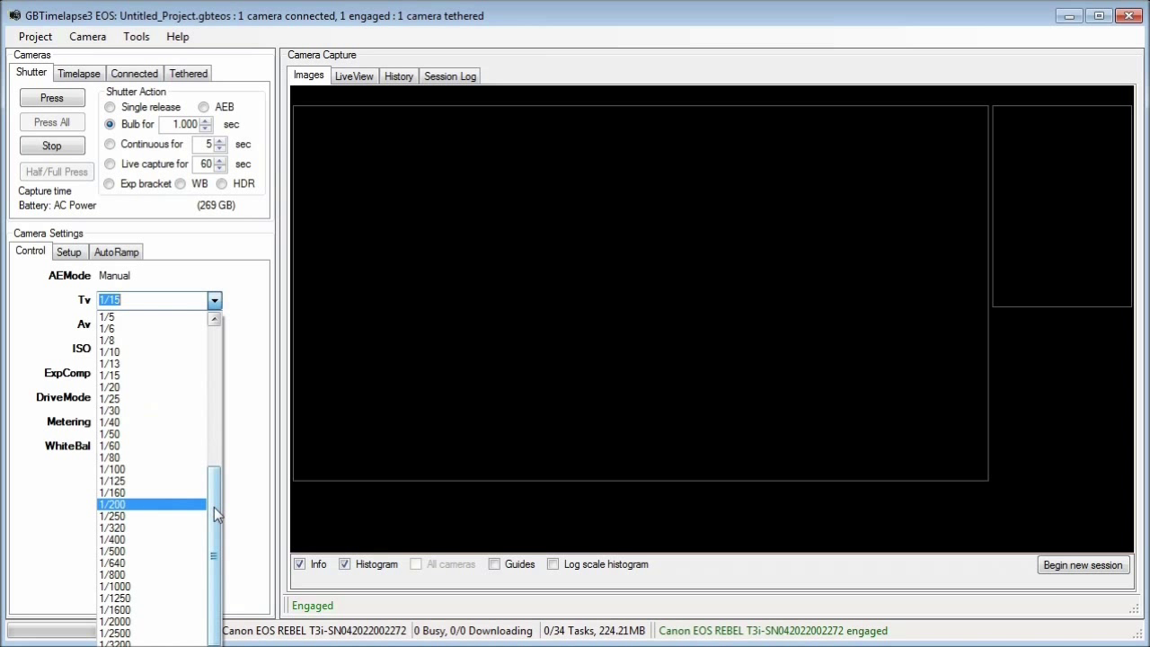
drag(214, 507, 214, 359)
click(162, 317)
click(165, 328)
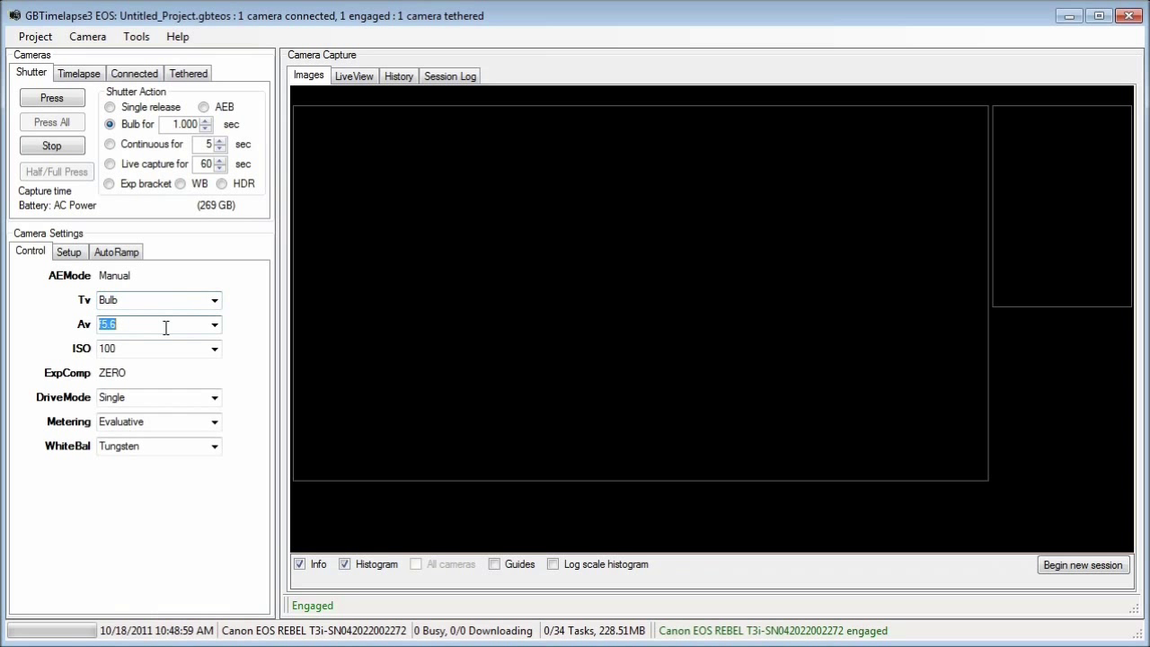
click(214, 324)
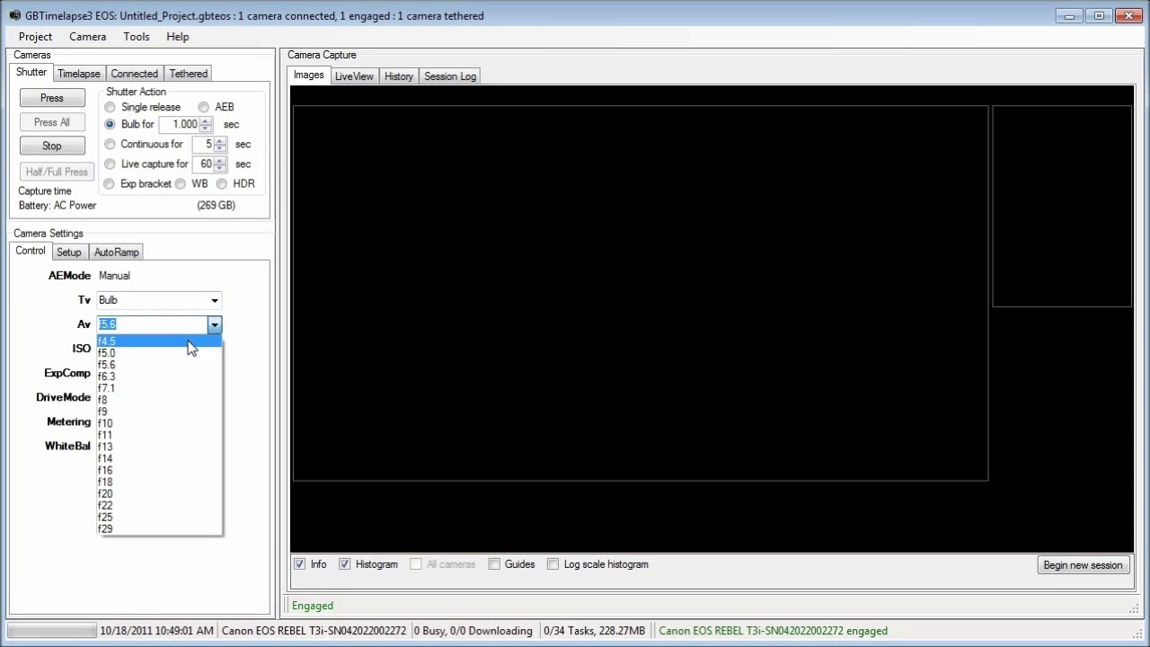
click(190, 342)
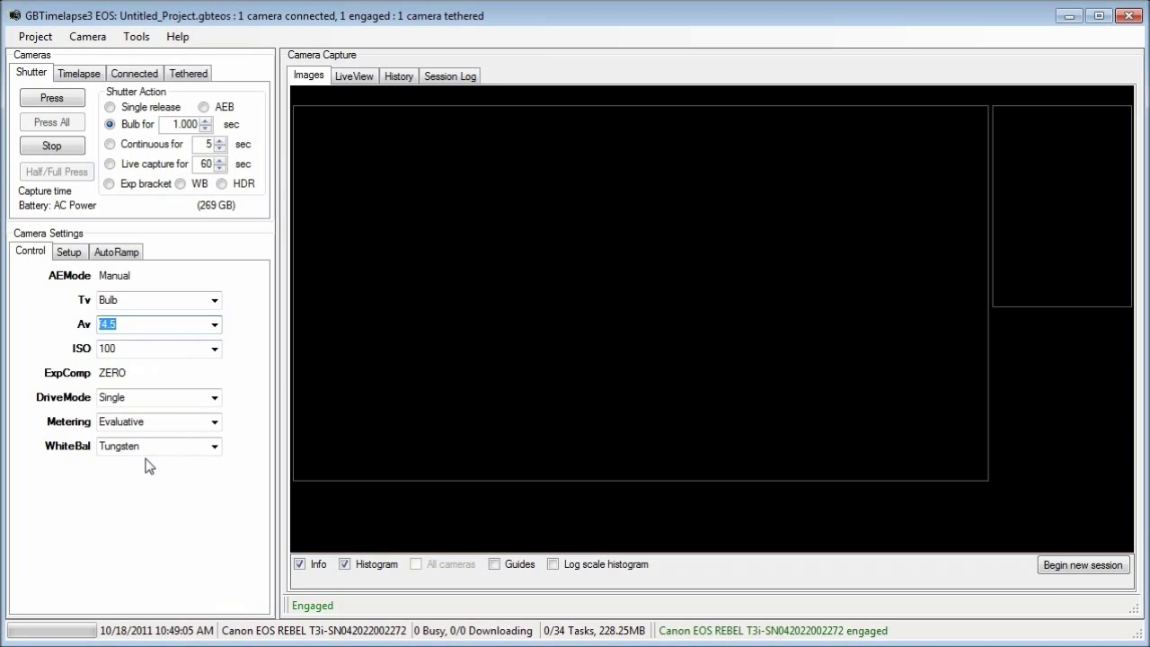
Turn on auto ramping in the AutoRamp settings and take a 1-second test shot.
click(68, 252)
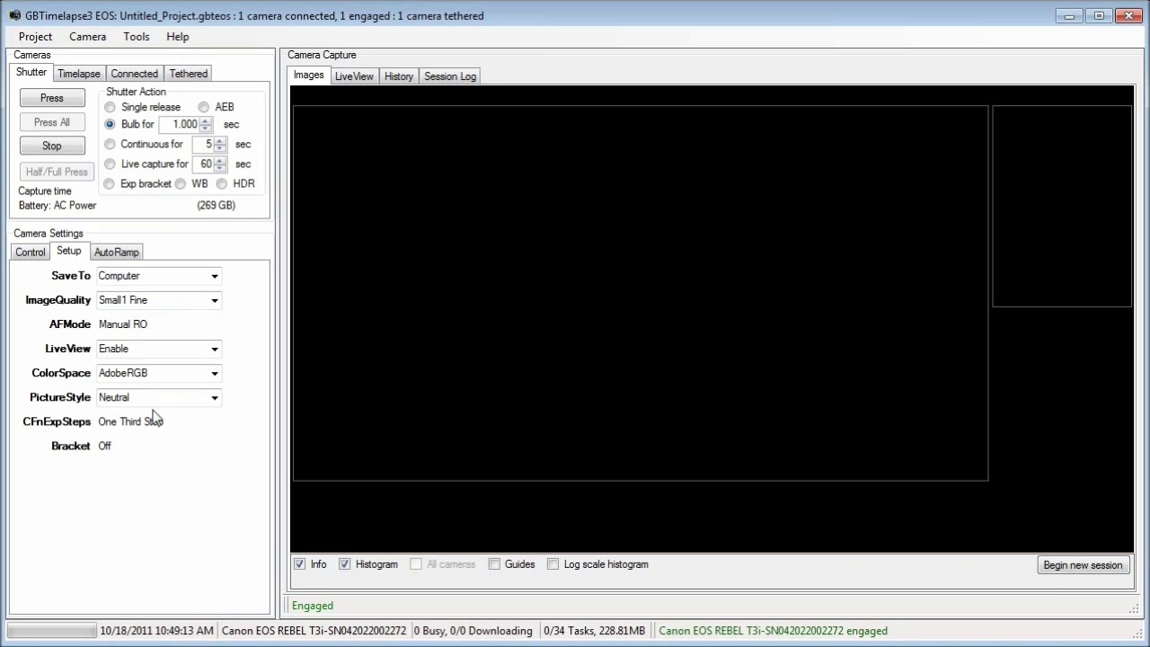
click(129, 256)
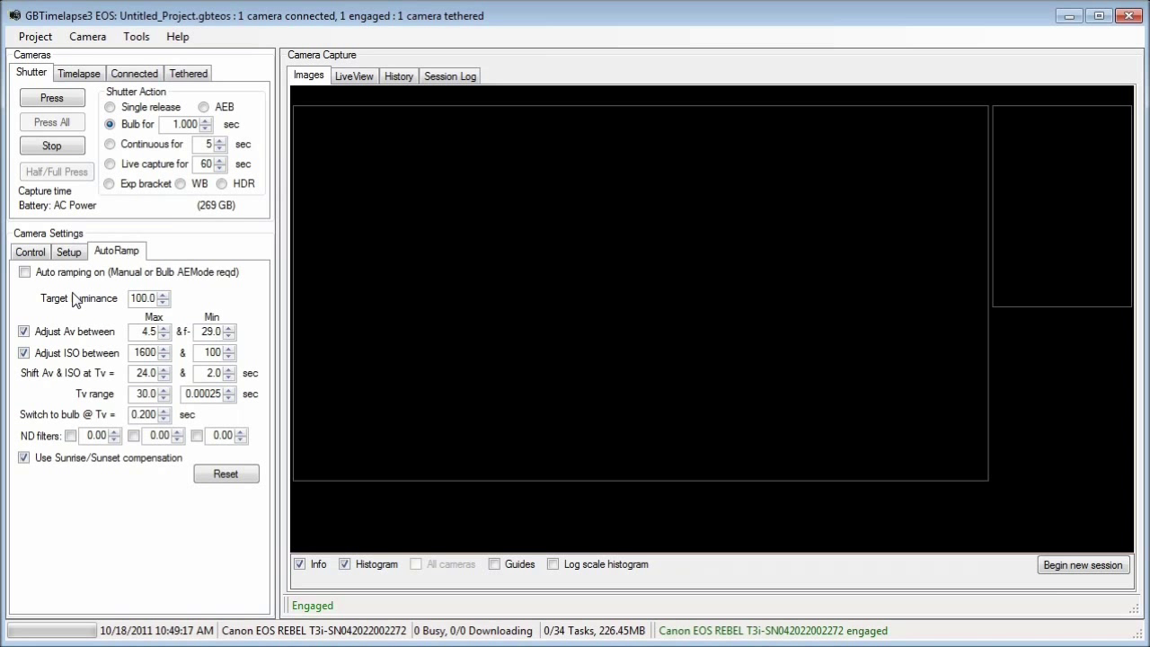
click(27, 275)
click(52, 100)
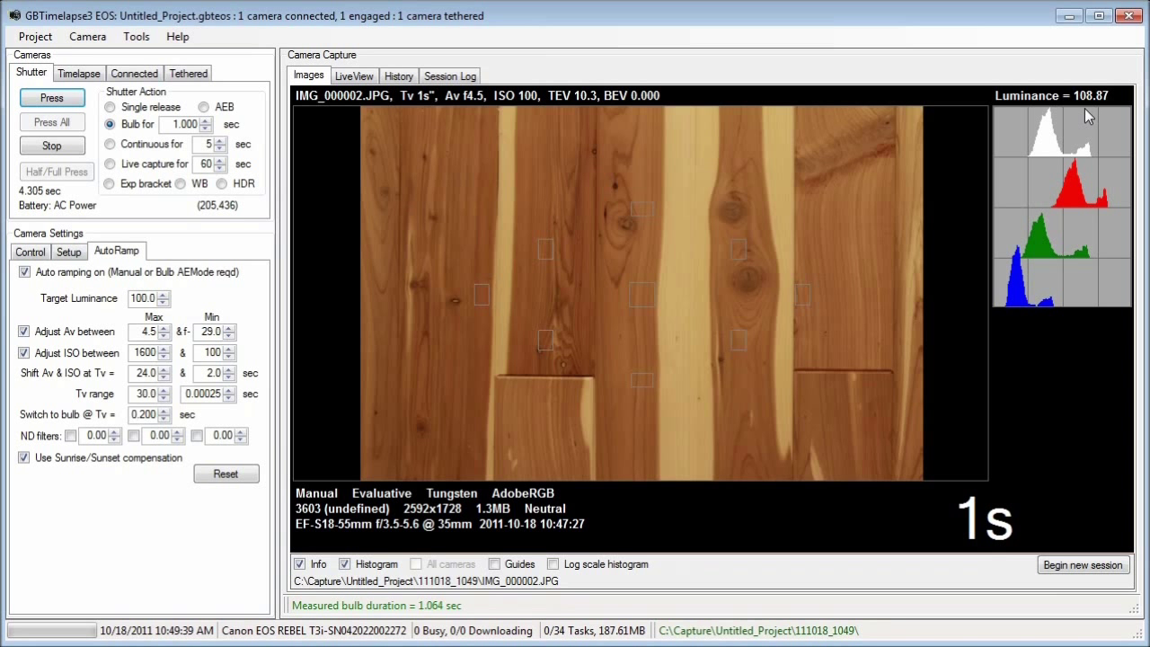
Raise the AutoRamp target luminance to 109.0.
click(165, 295)
click(164, 295)
click(165, 295)
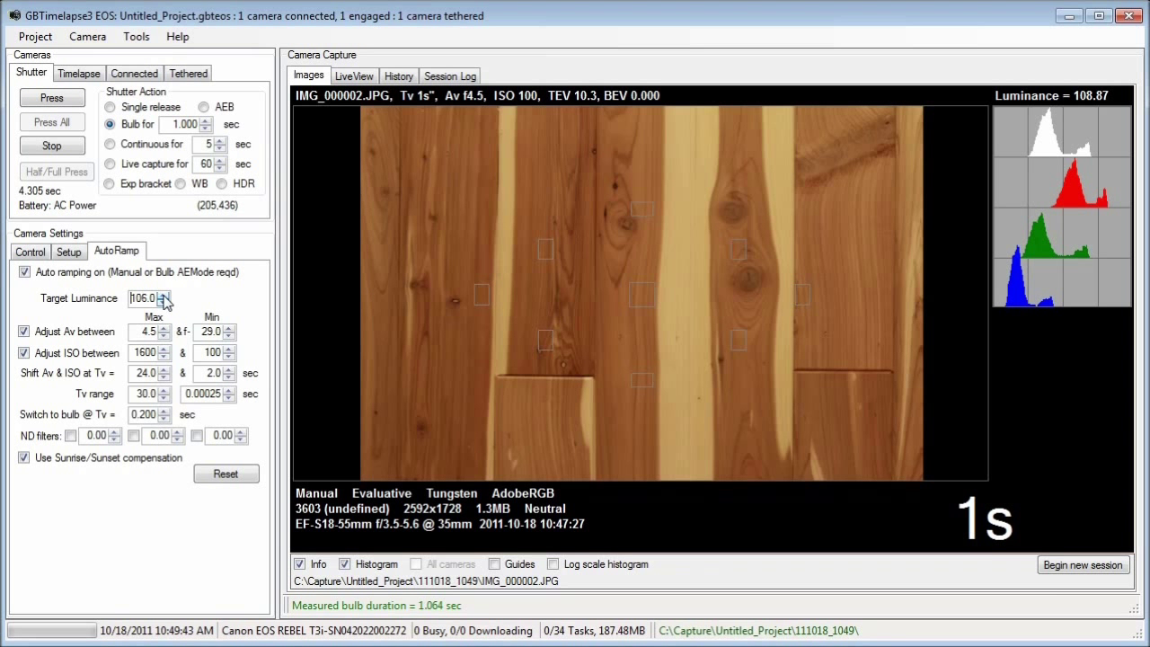
click(165, 296)
click(164, 296)
click(164, 295)
click(52, 43)
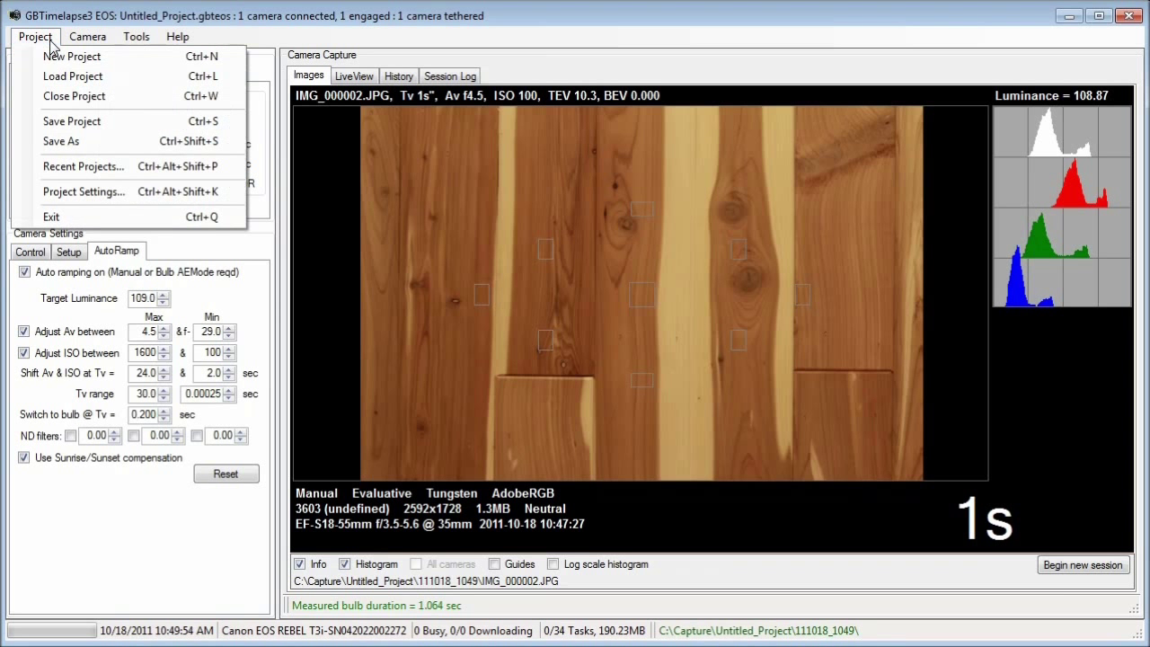
Reset the lens calibration f-stop script to its 4.5–29 default and follow it.
click(104, 192)
click(548, 125)
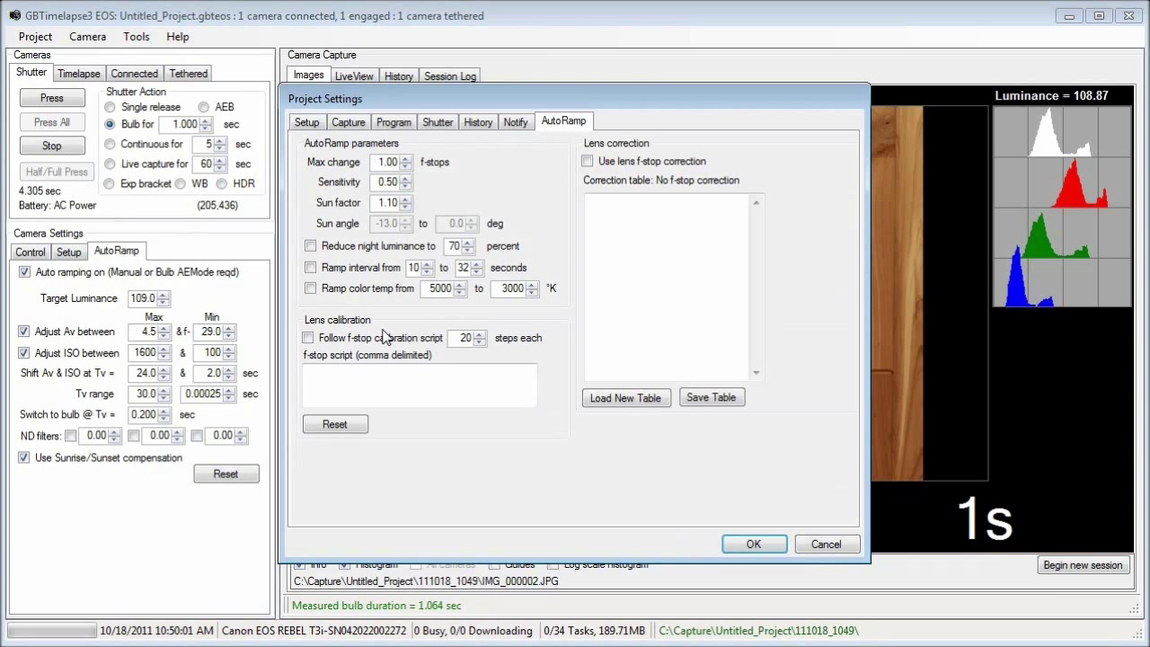
click(347, 430)
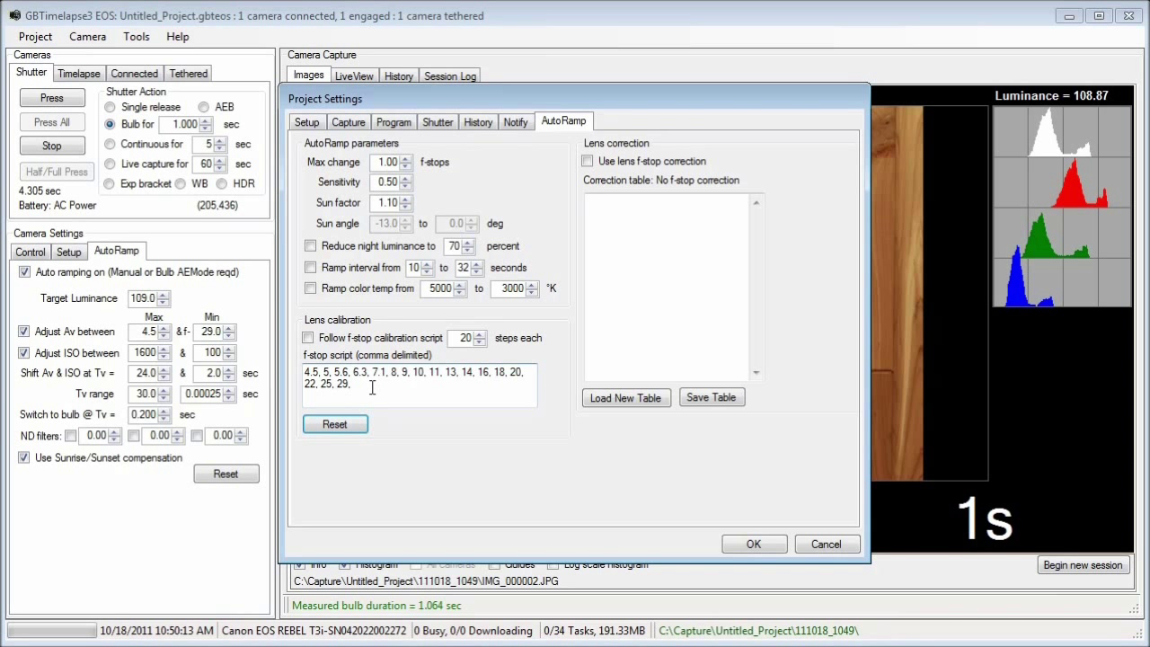
click(309, 338)
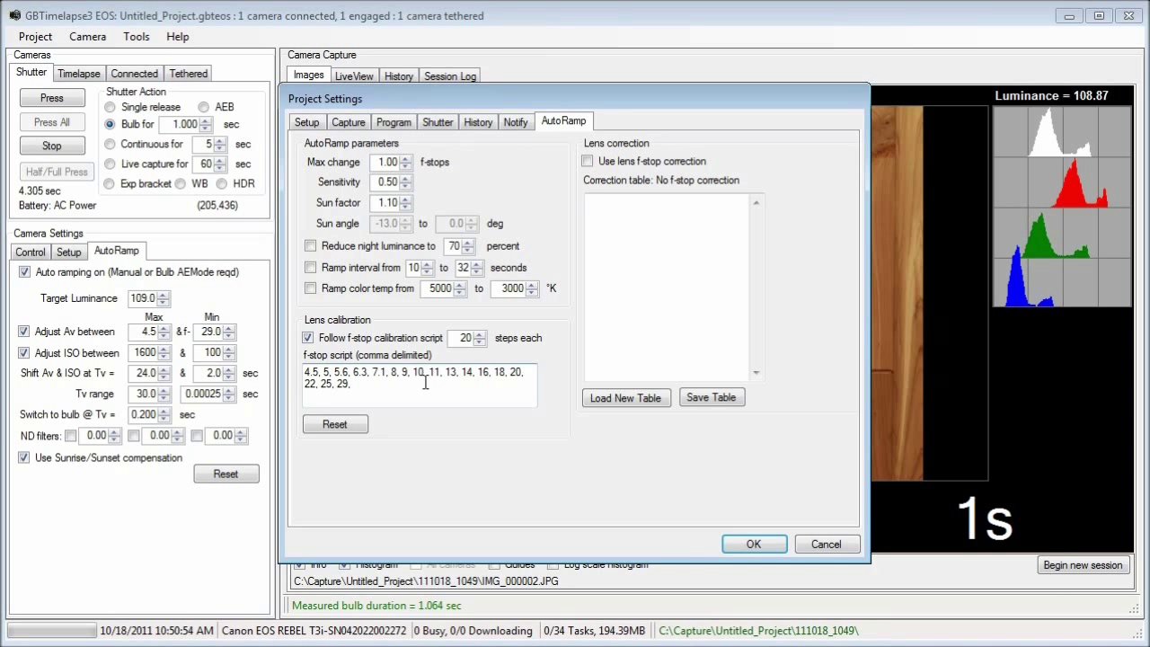
click(756, 545)
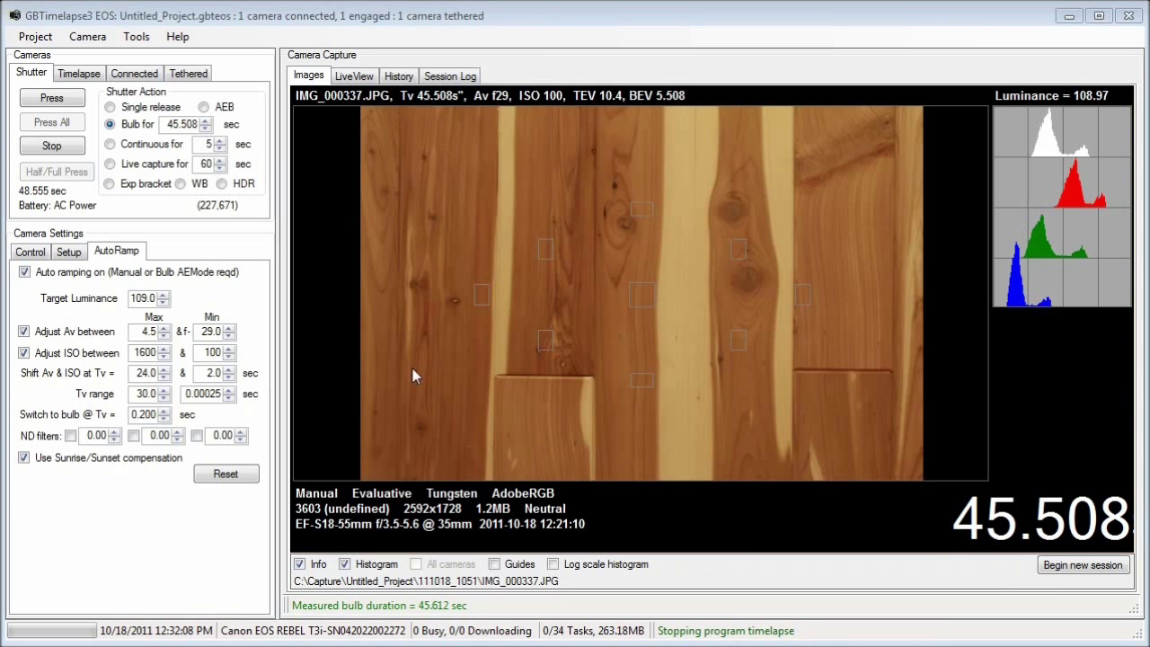
Check the exposure controls and capture history graphs once the run ends at 45.508 s, f29.
click(37, 254)
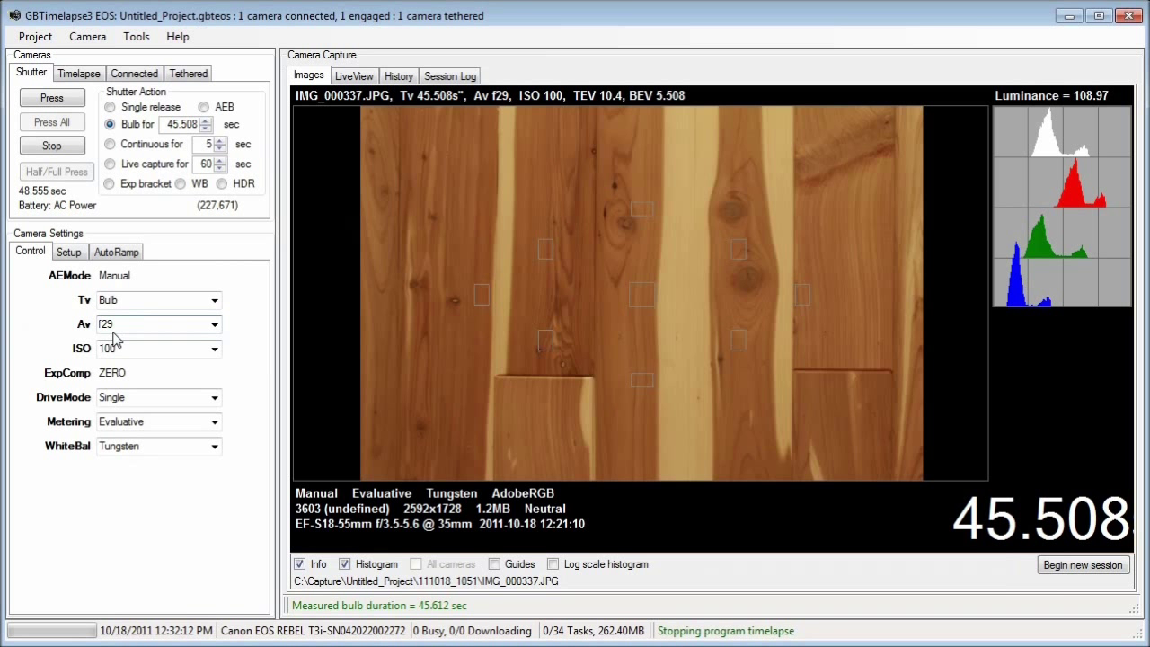
click(401, 77)
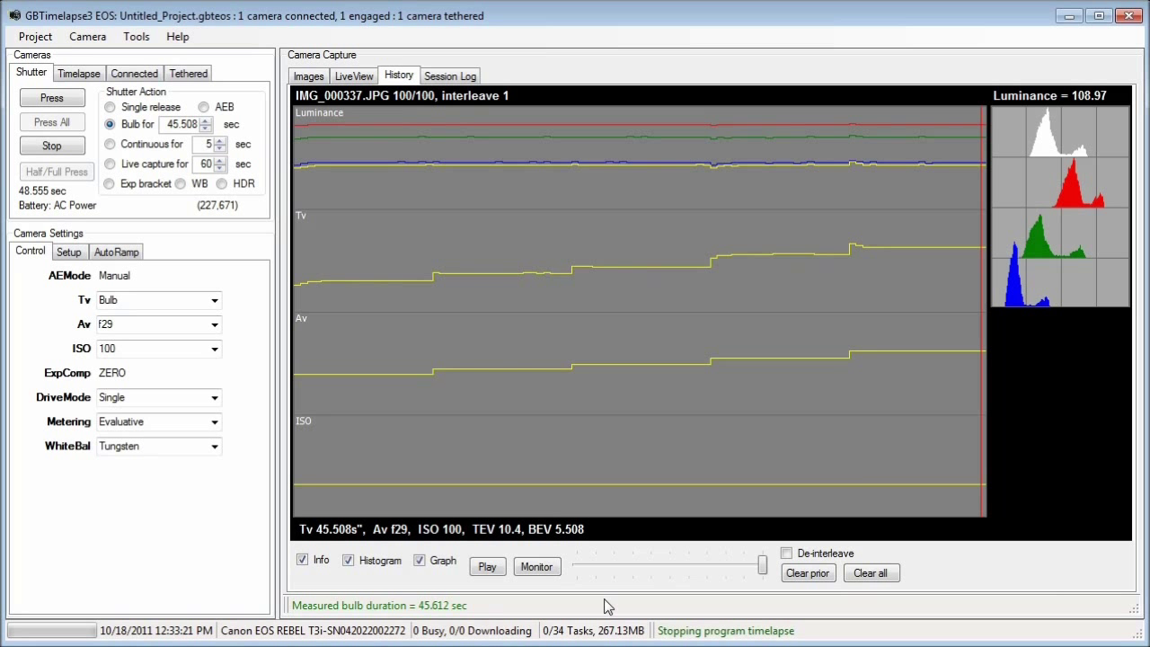
Open folder 111018_1051 in Explorer's Details view, widening Name to show the calibration CSV.
key(alt+Tab)
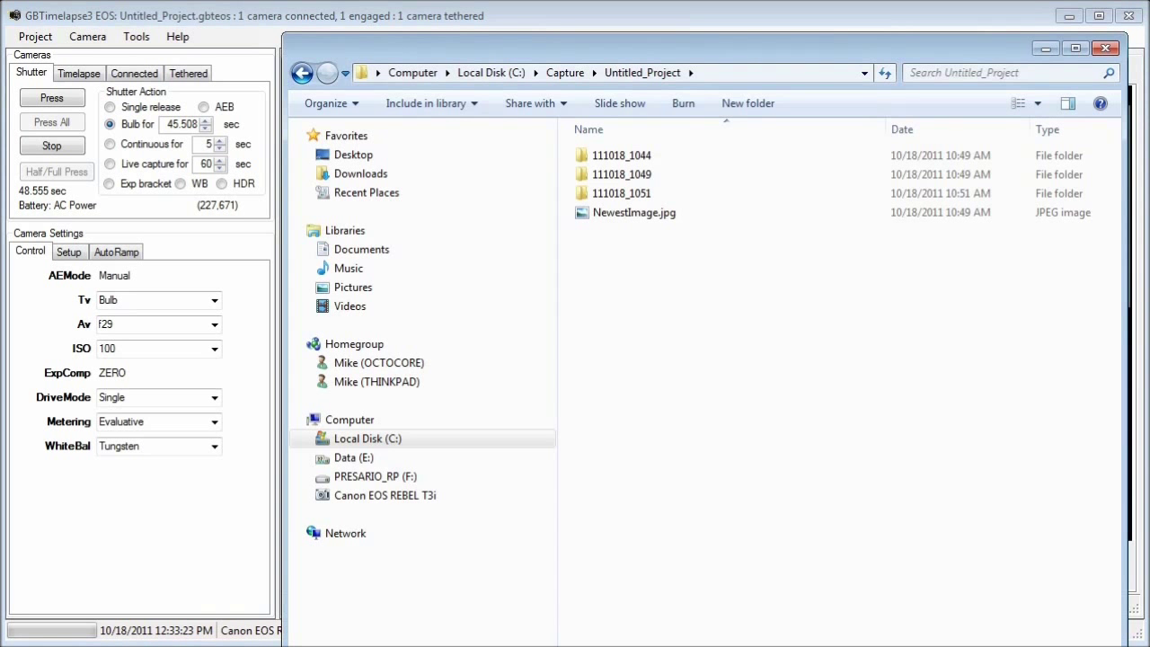
double_click(619, 196)
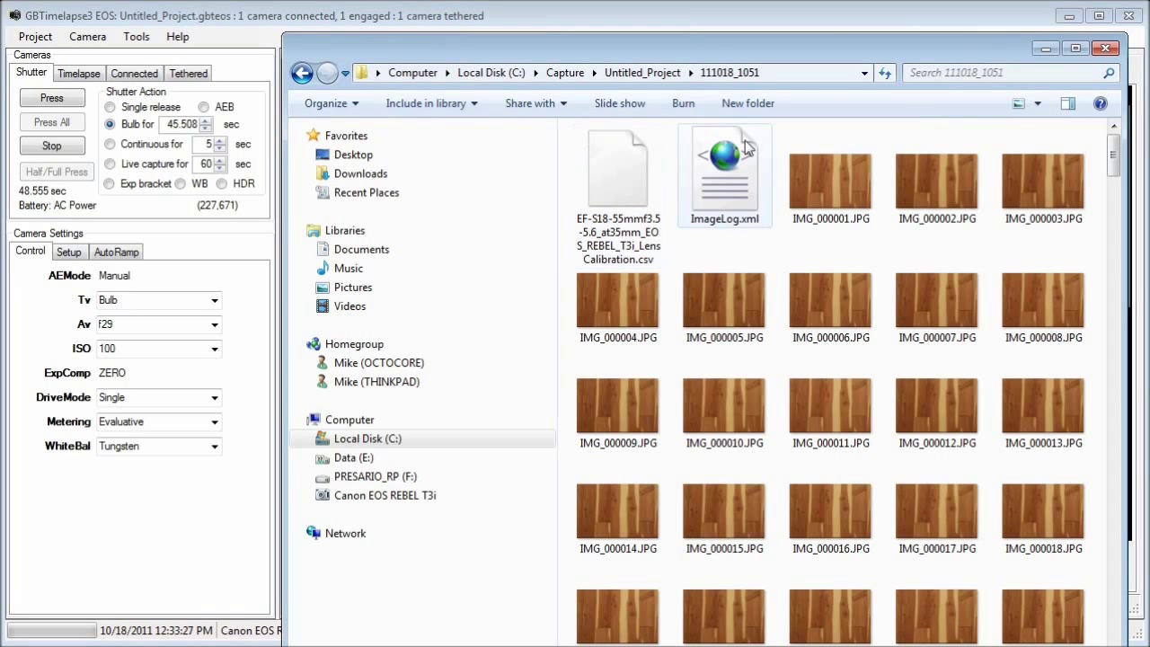
click(1038, 105)
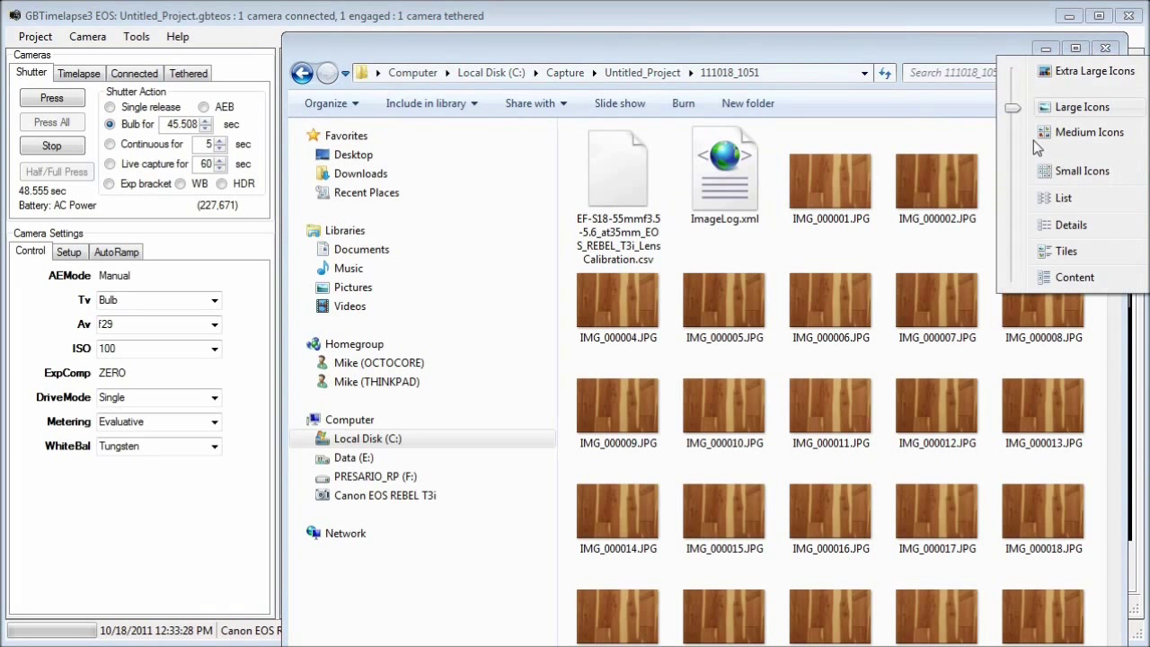
click(1068, 226)
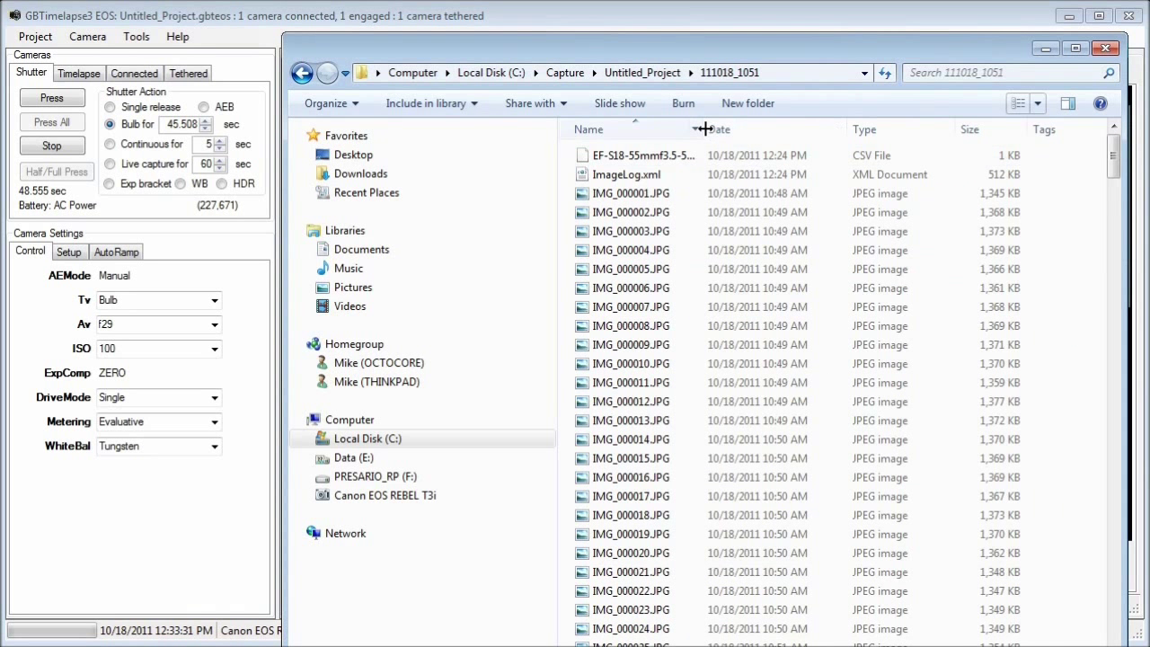
drag(717, 128, 892, 130)
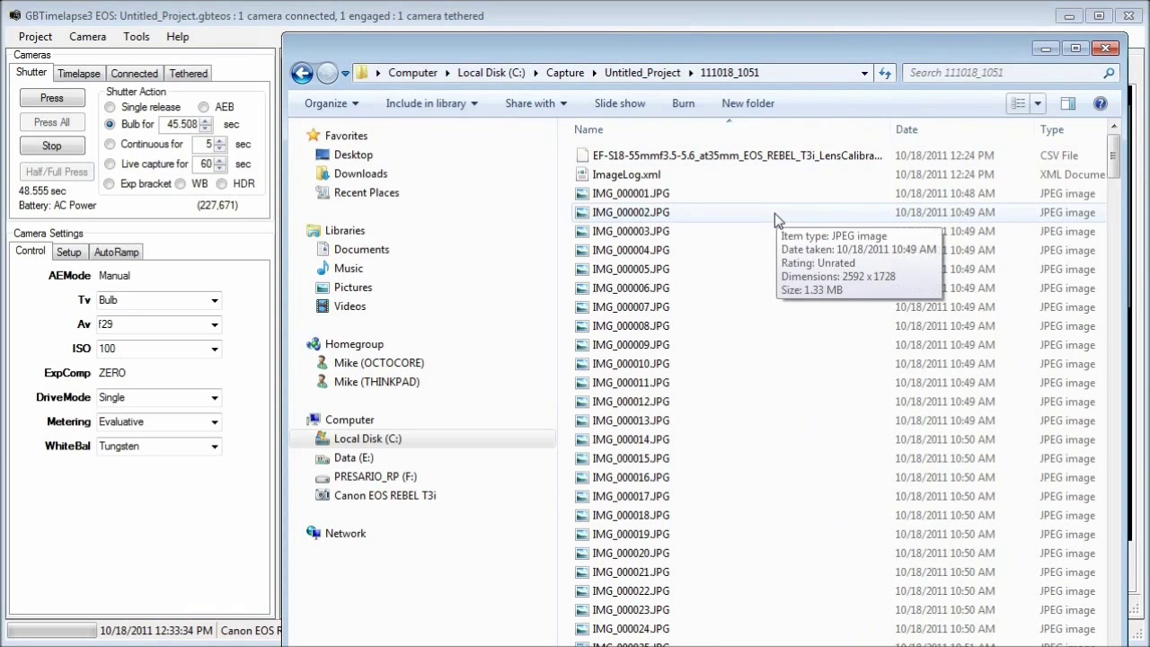
right_click(705, 162)
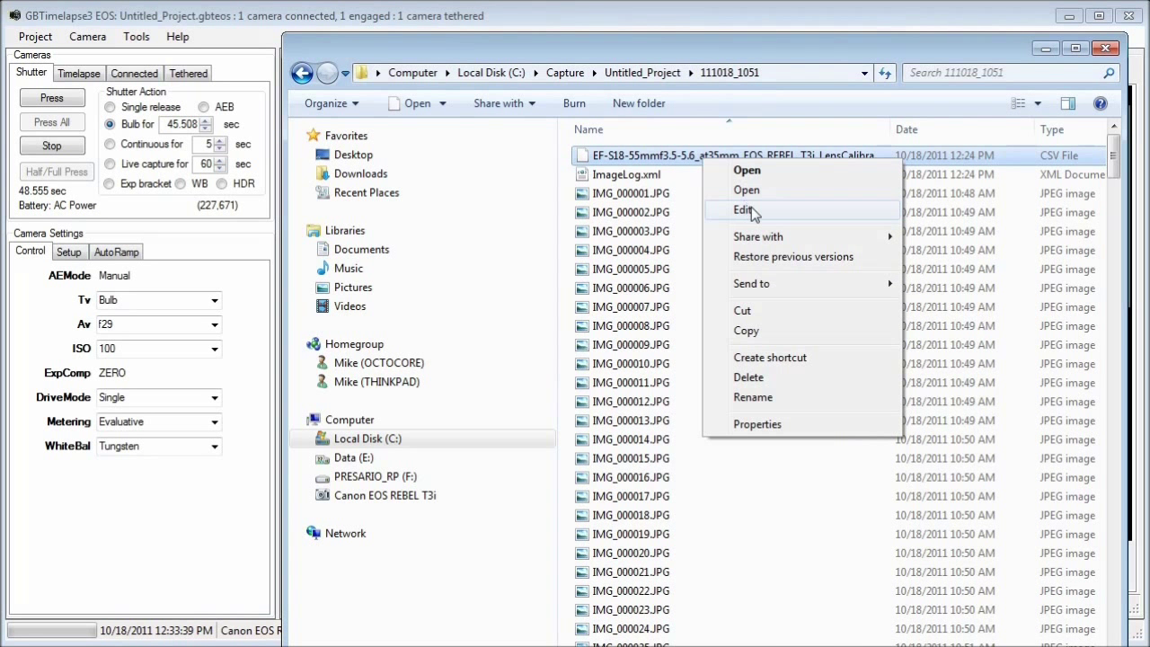
Review the CSV's f-stop pairs (4.5, 4.441 to 29, 30.167) in Notepad, then return to GBTimelapse.
click(751, 207)
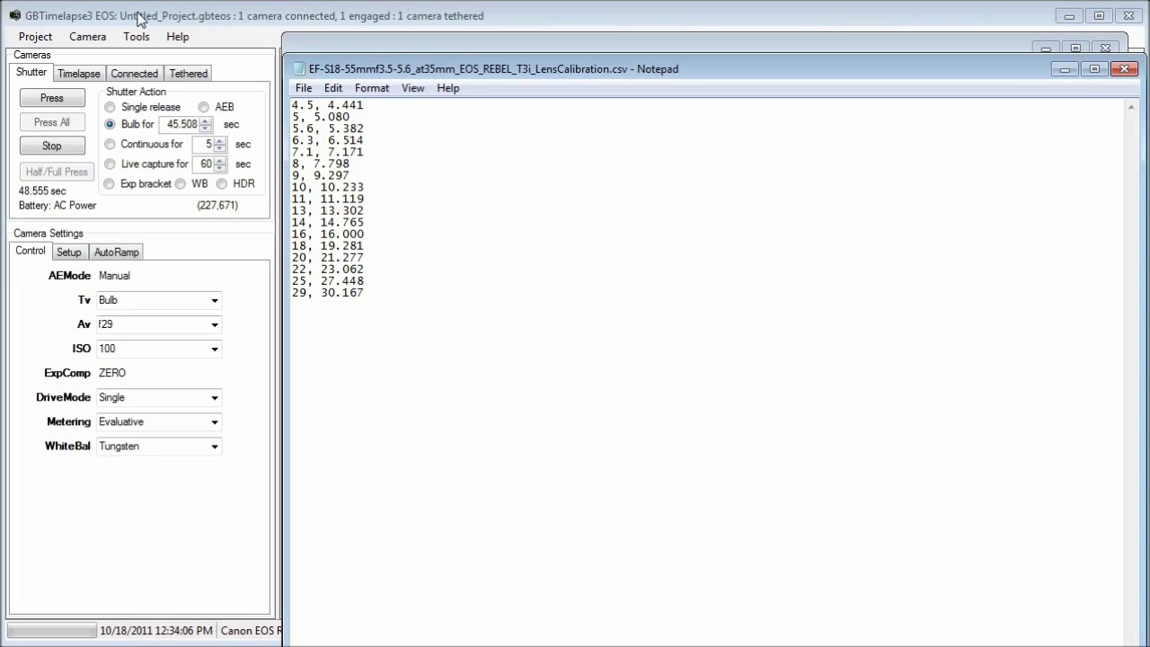
click(143, 18)
click(36, 36)
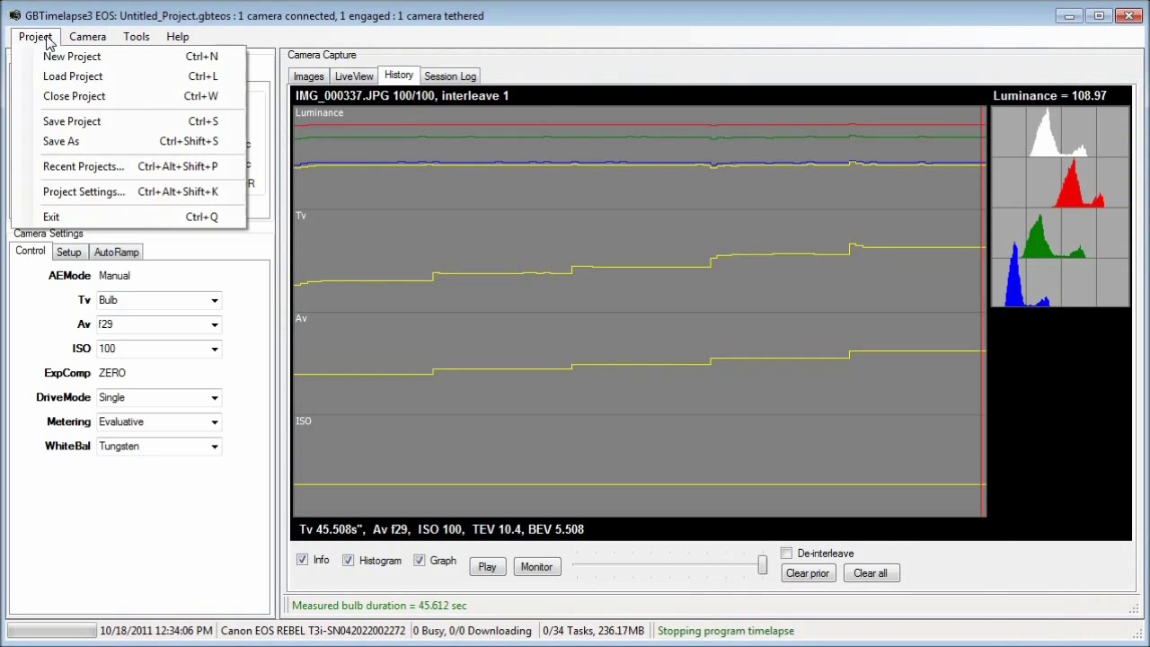
Load the 35mm calibration CSV from C:\Capture\Untitled_Project\111018_1051 and enable lens f-stop correction.
click(84, 192)
click(563, 120)
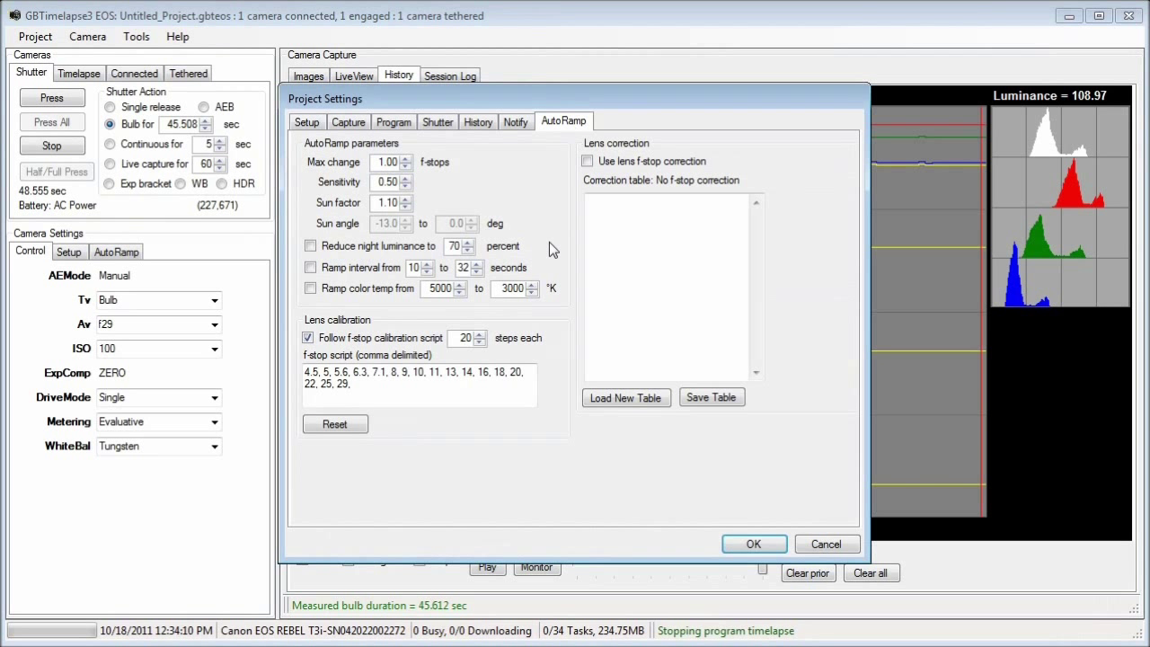
click(644, 403)
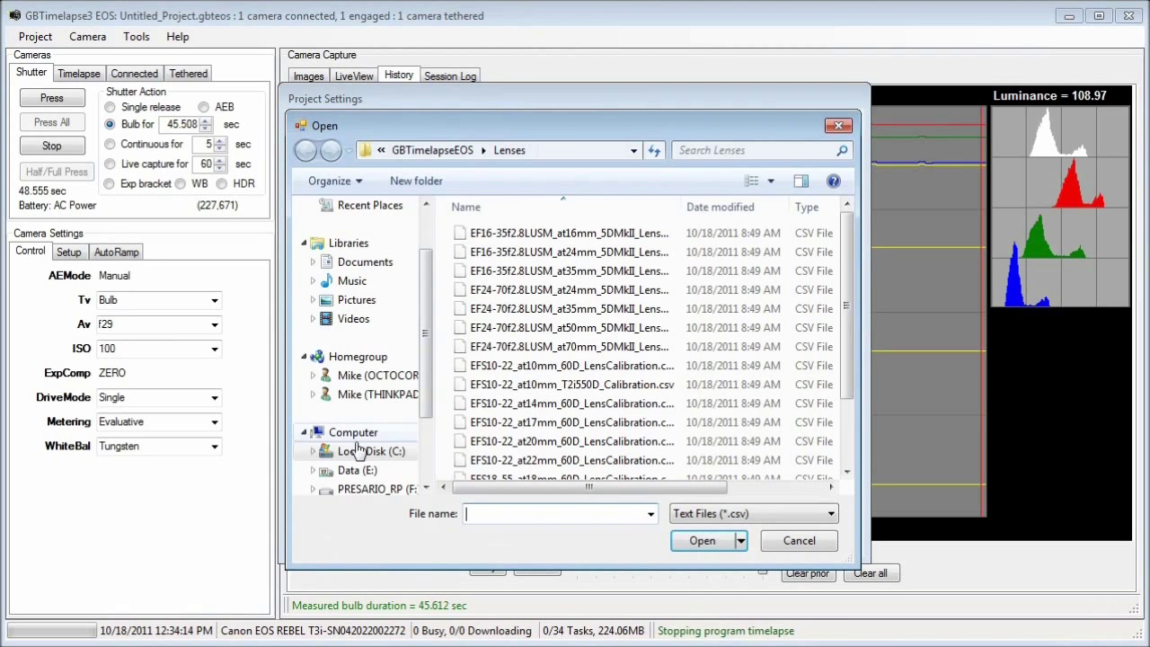
click(359, 451)
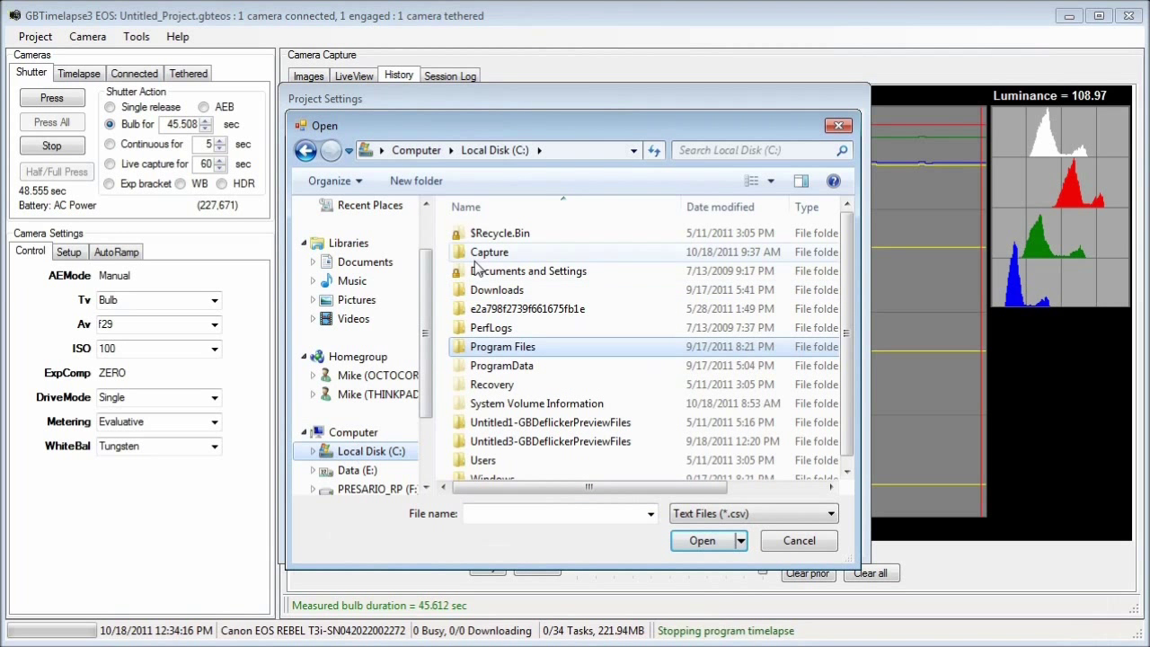
double_click(485, 252)
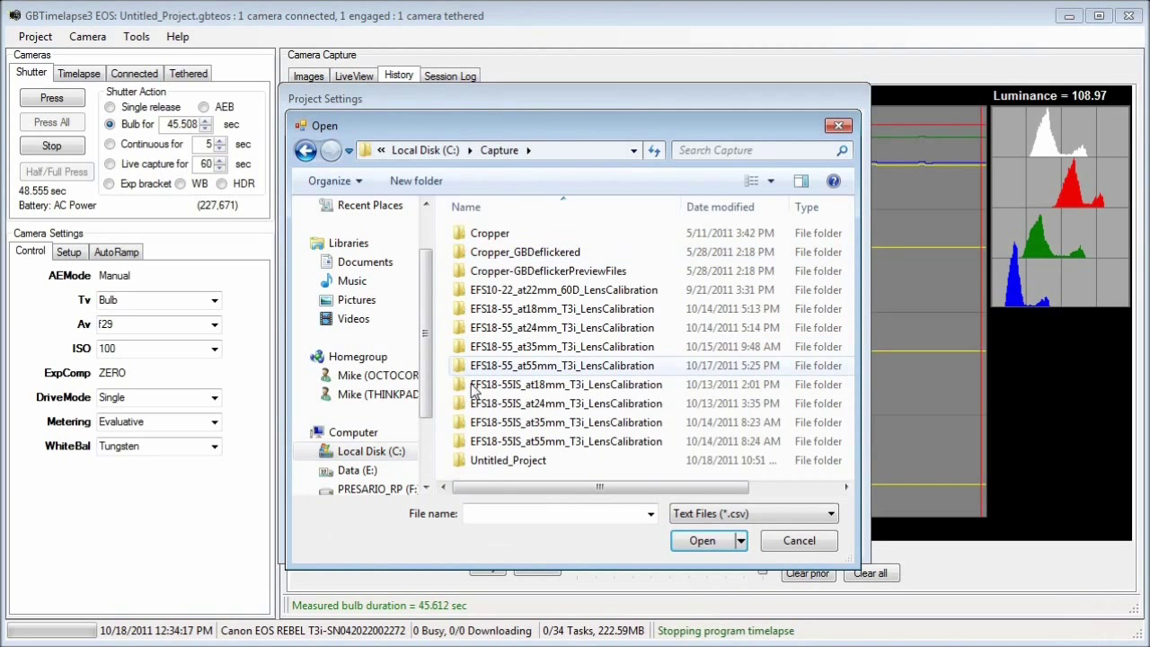
double_click(537, 463)
double_click(693, 286)
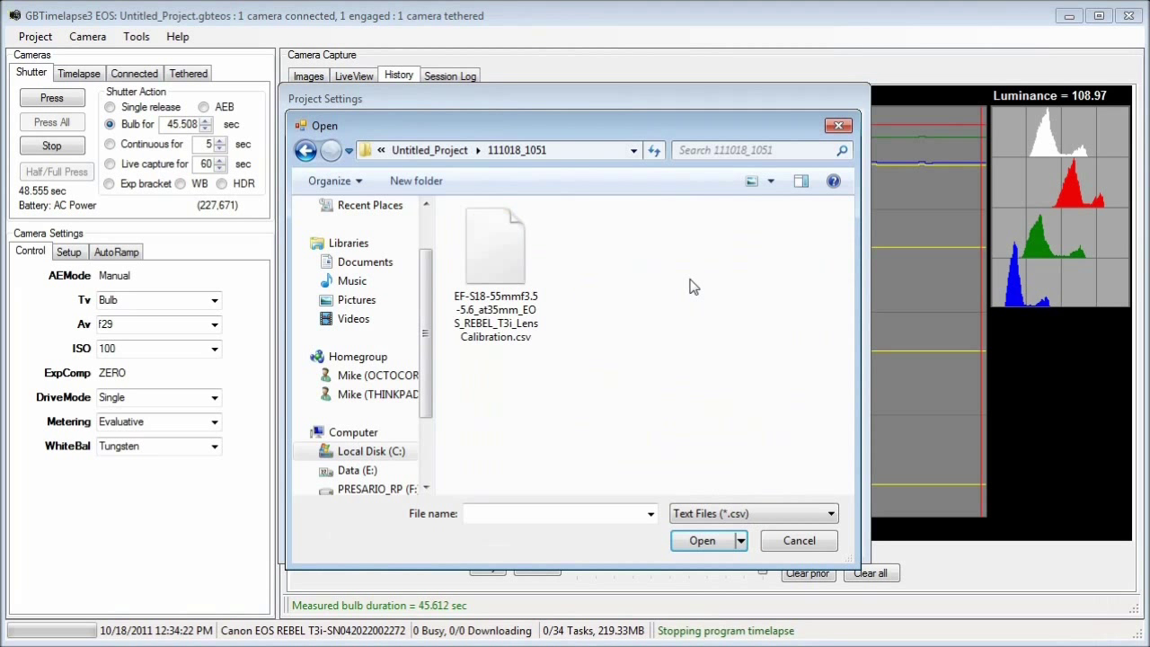
click(519, 271)
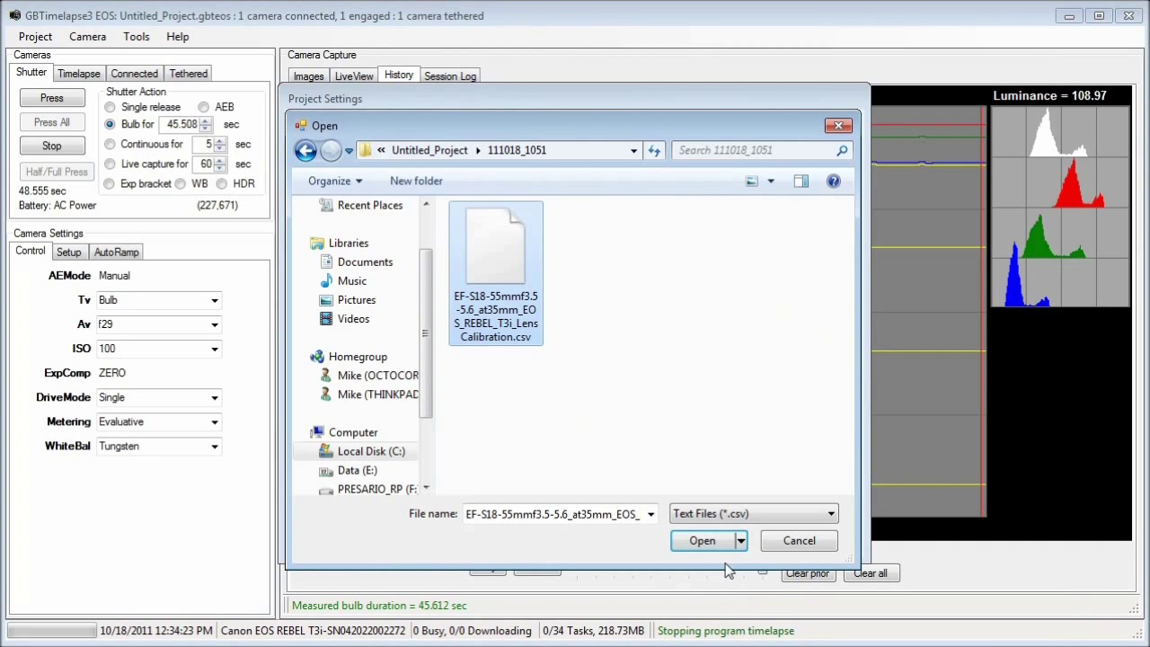
click(708, 542)
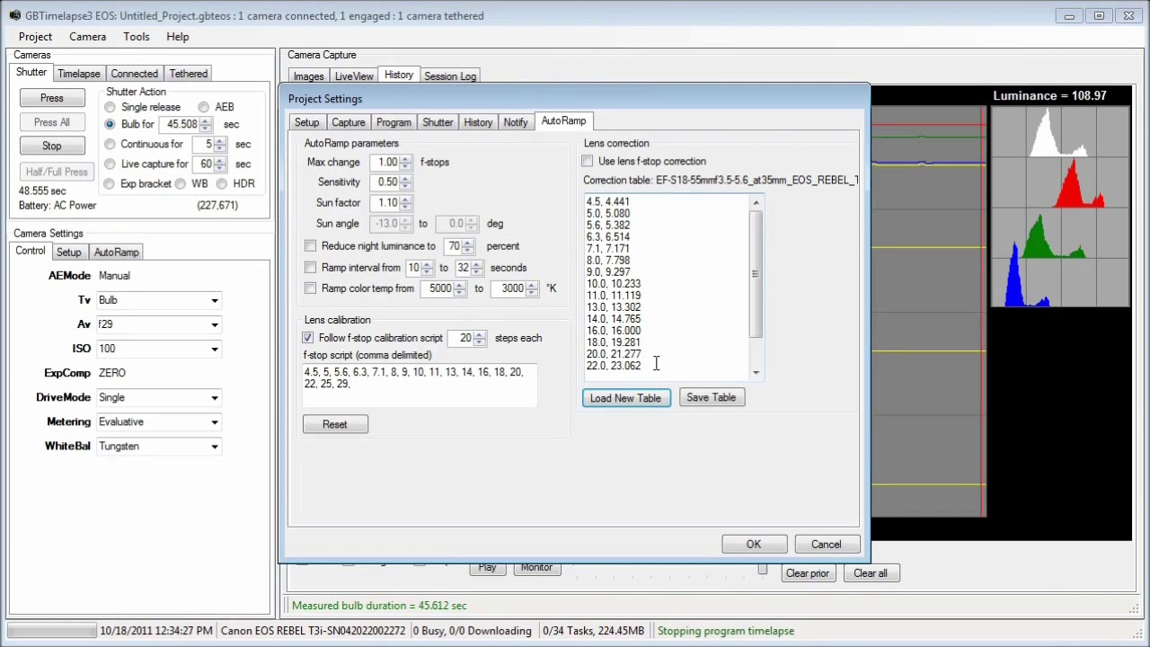
click(588, 161)
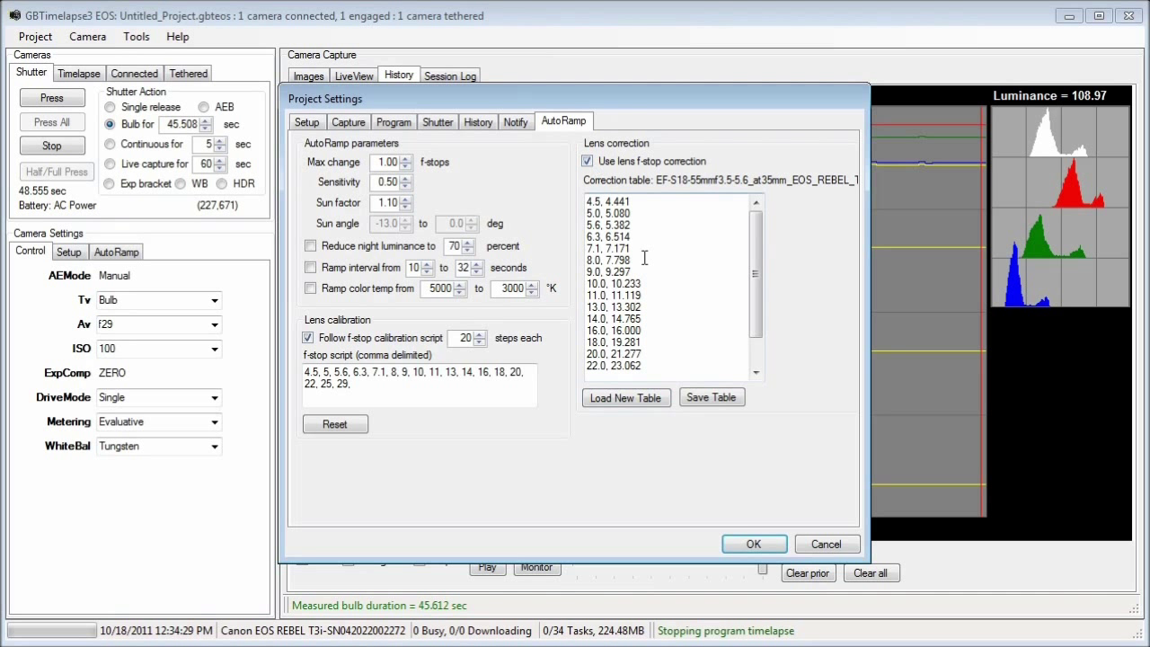